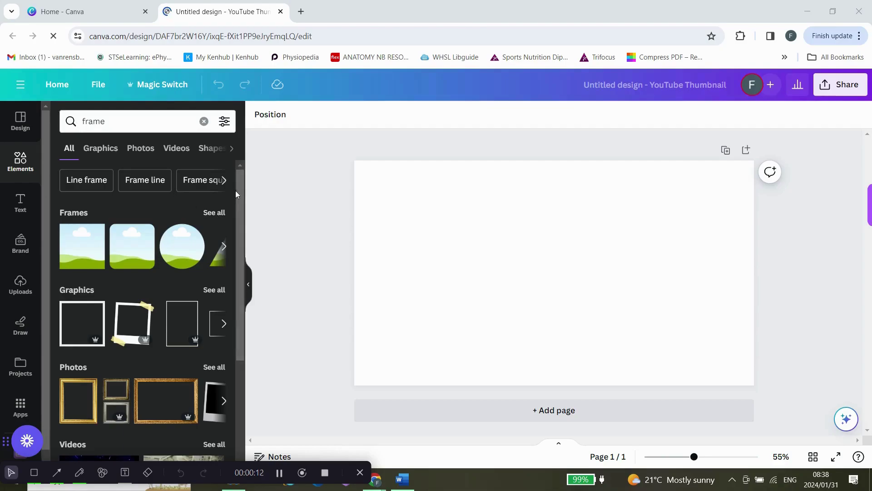
pyautogui.moveTo(239, 188)
pyautogui.mouseDown()
pyautogui.moveTo(237, 215)
pyautogui.moveTo(225, 207)
pyautogui.mouseUp()
# Add the circle frame from all Frames, enlarge it and move it slightly lower
pyautogui.click(219, 212)
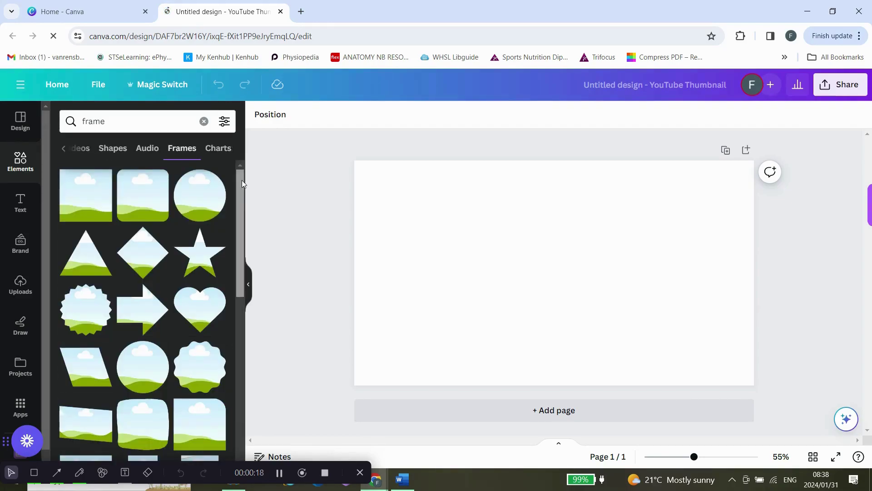
pyautogui.moveTo(243, 180)
pyautogui.mouseDown()
pyautogui.moveTo(241, 328)
pyautogui.moveTo(259, 221)
pyautogui.mouseUp()
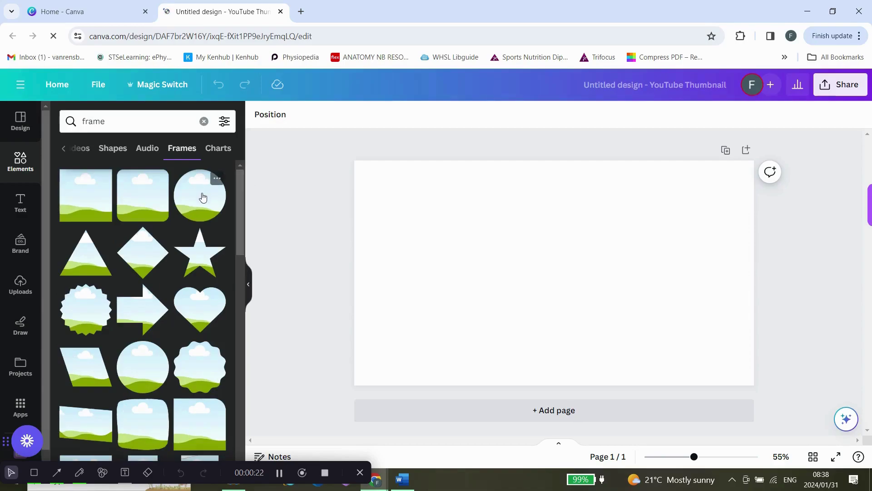
pyautogui.click(203, 197)
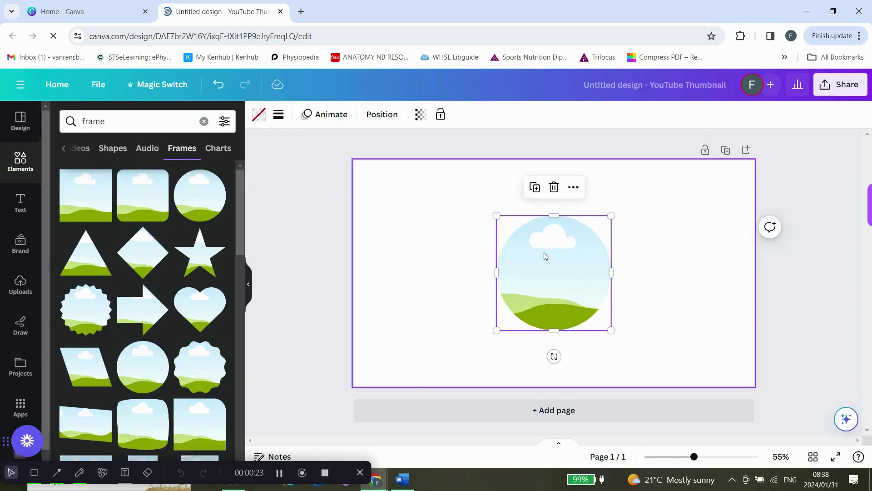
pyautogui.moveTo(496, 215)
pyautogui.mouseDown()
pyautogui.moveTo(459, 202)
pyautogui.moveTo(465, 259)
pyautogui.mouseUp()
pyautogui.moveTo(567, 264); pyautogui.dragTo(570, 278)
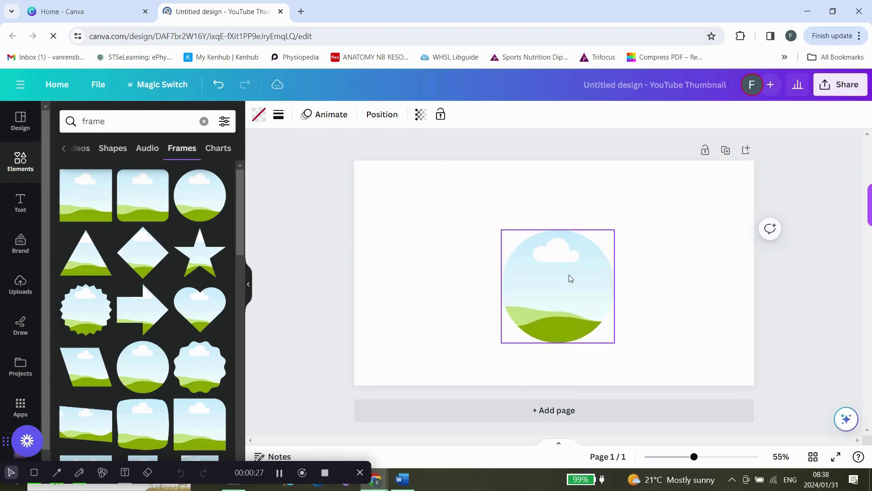
# Search elements for 'animal', filter to Dogs and cats, and put the dog-and-cat photo in the circle
pyautogui.click(21, 176)
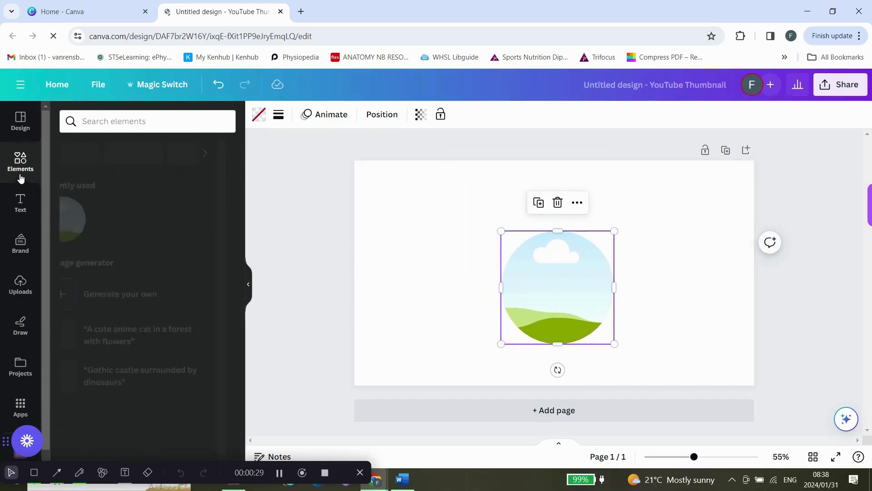
pyautogui.click(138, 121)
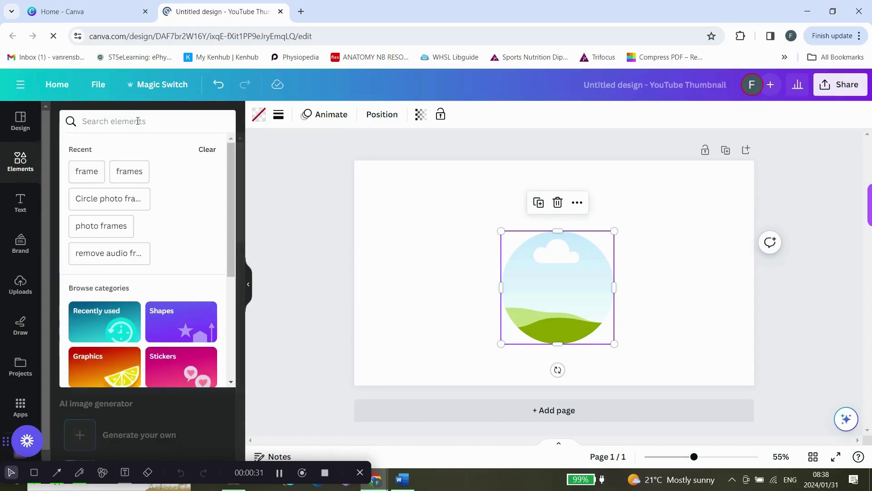
pyautogui.write('animal')
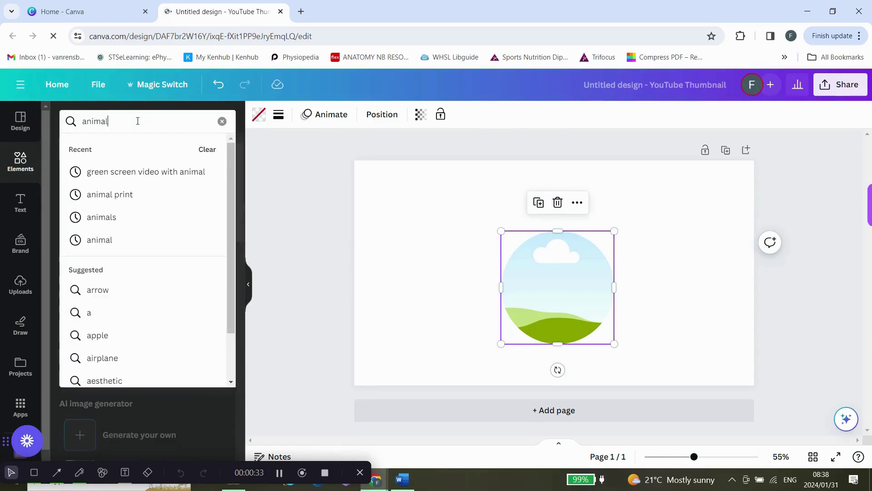
pyautogui.press('Return')
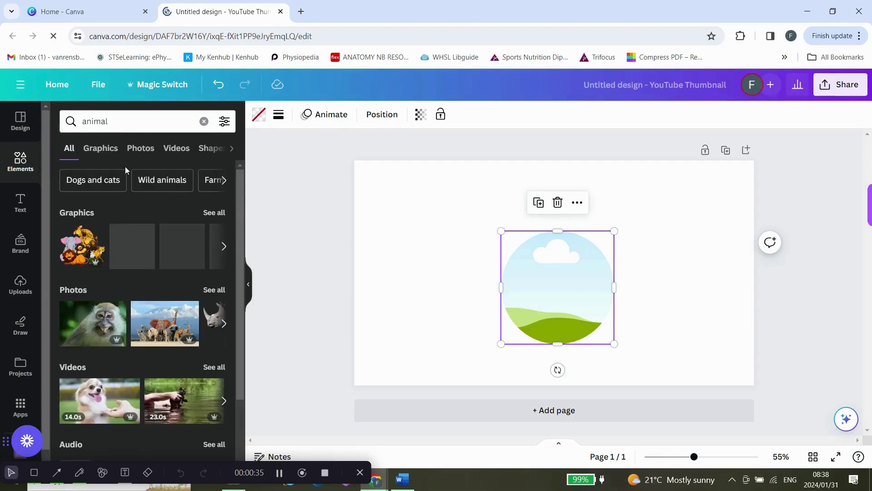
pyautogui.click(113, 180)
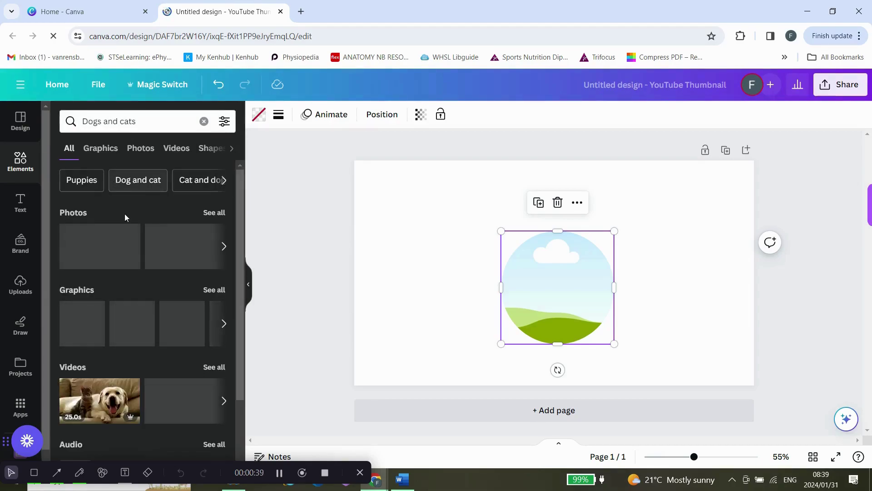
pyautogui.click(223, 248)
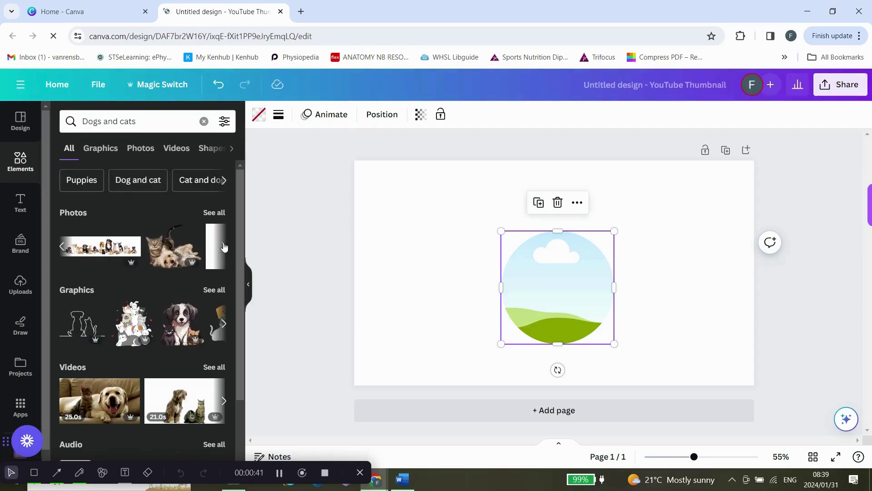
pyautogui.click(224, 247)
pyautogui.click(107, 251)
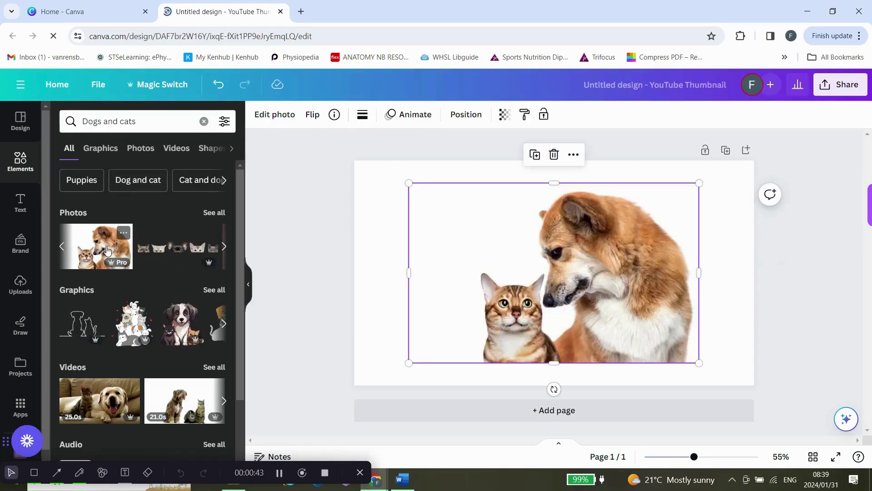
# Crop the framed photo, enlarging and shifting it so the dog's face fills the circle
pyautogui.moveTo(617, 250)
pyautogui.mouseDown()
pyautogui.moveTo(486, 256)
pyautogui.moveTo(579, 261)
pyautogui.mouseUp()
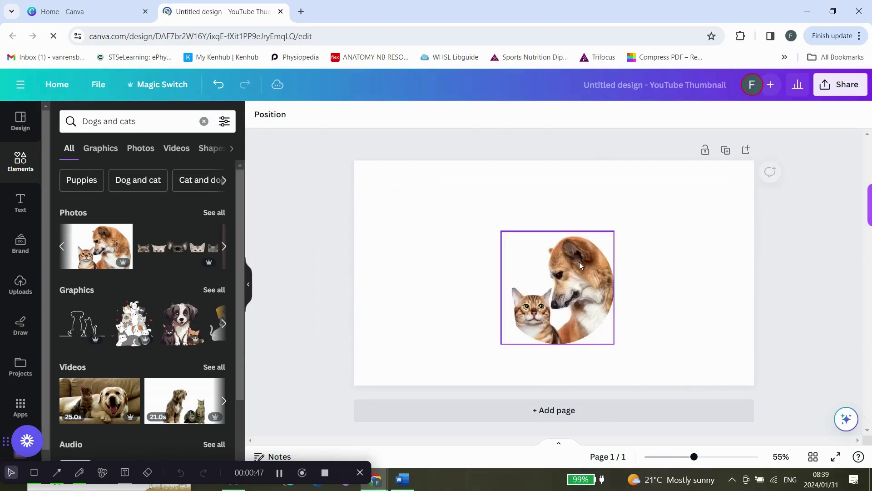
pyautogui.click(560, 273)
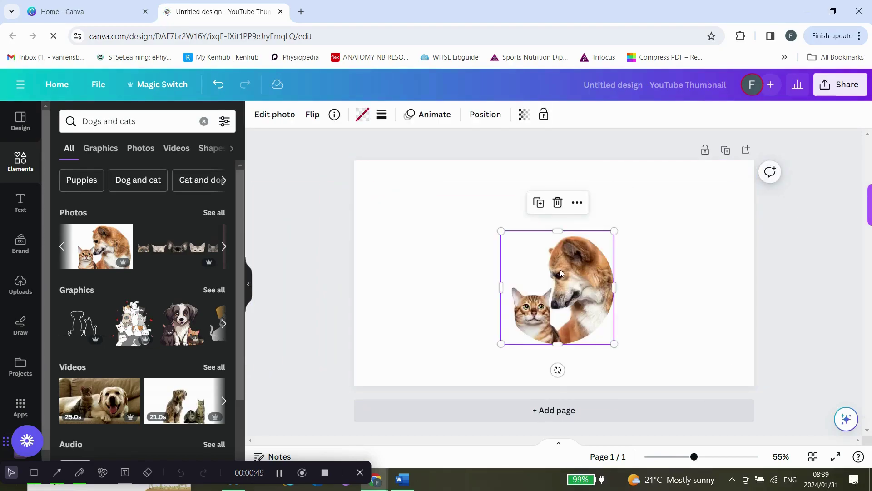
pyautogui.doubleClick(539, 290)
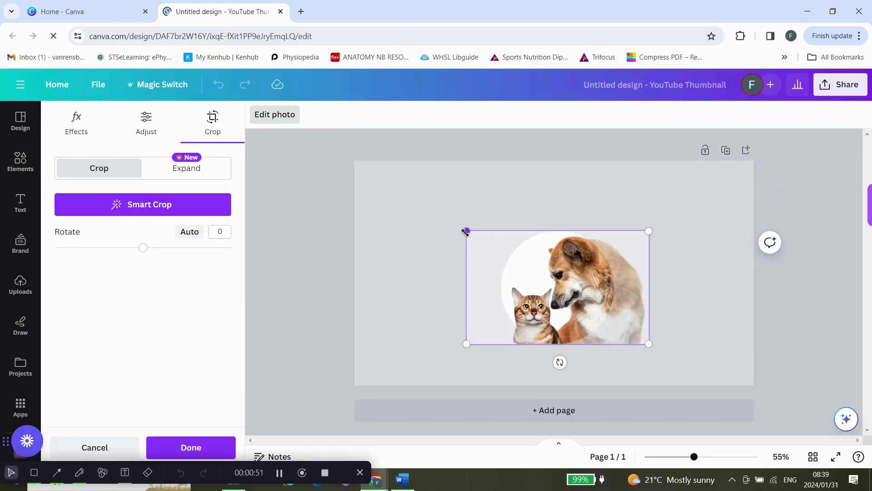
pyautogui.moveTo(461, 230)
pyautogui.mouseDown()
pyautogui.moveTo(344, 178)
pyautogui.moveTo(512, 269)
pyautogui.mouseUp()
pyautogui.moveTo(679, 229); pyautogui.dragTo(627, 245)
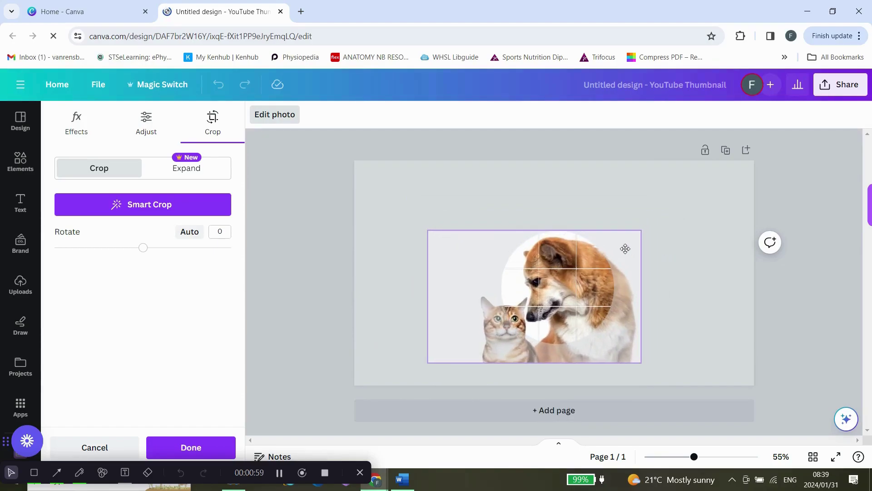
pyautogui.moveTo(627, 244); pyautogui.dragTo(636, 249)
pyautogui.click(709, 252)
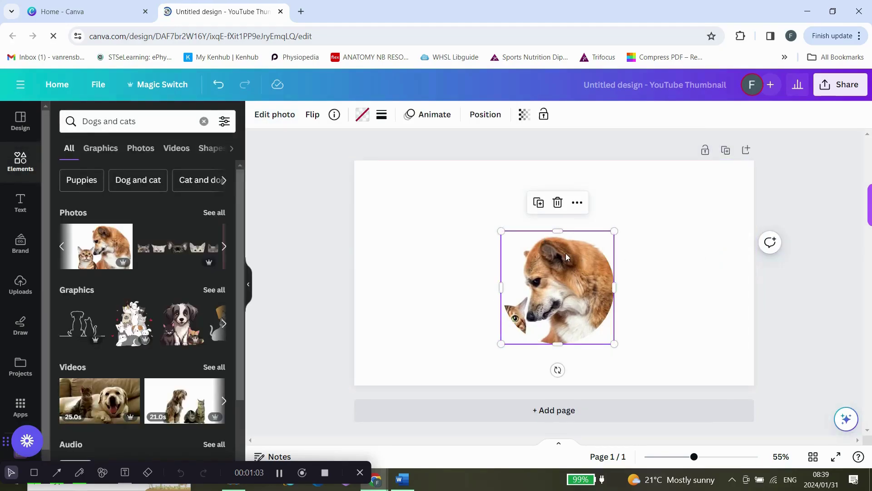
# Replace the framed photo with the pink dogs-and-cats photo
pyautogui.click(557, 203)
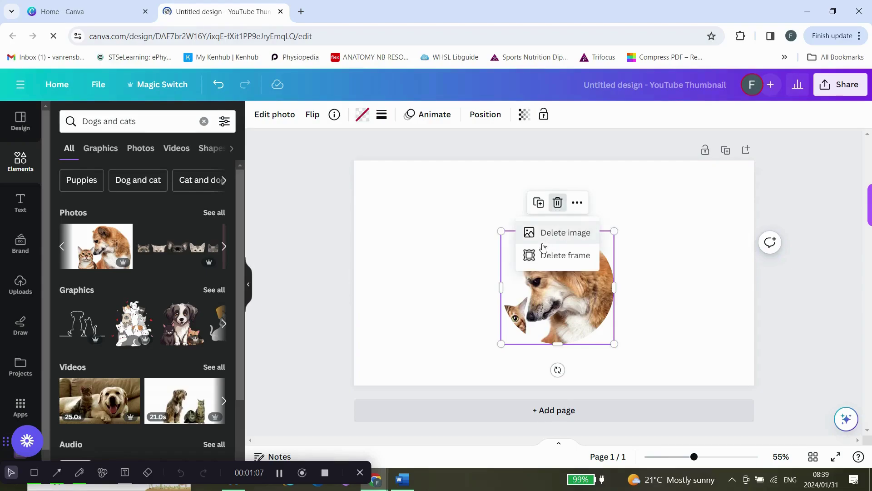
pyautogui.click(565, 234)
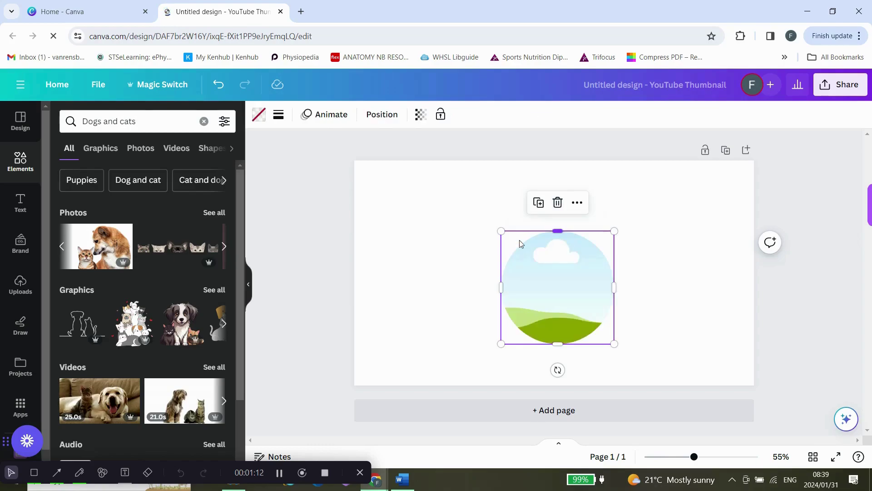
pyautogui.click(222, 245)
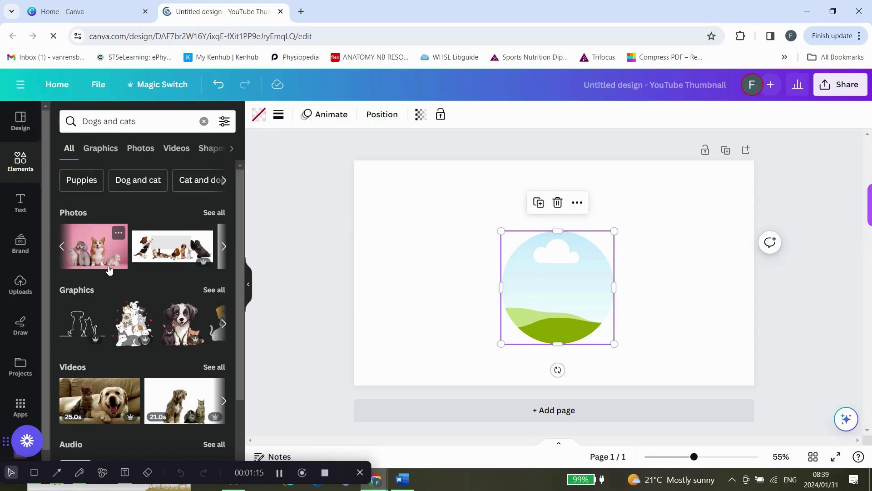
pyautogui.moveTo(109, 269); pyautogui.dragTo(521, 253)
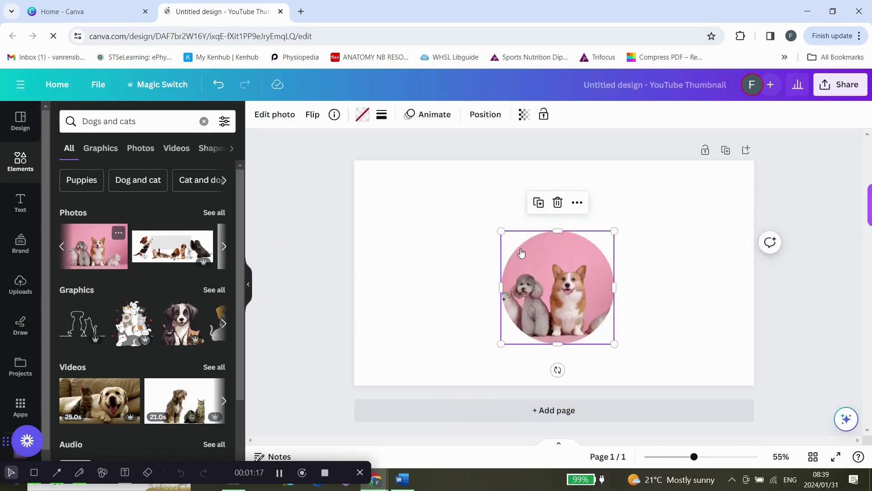
# Crop the pink photo so the corgi and a cat fill the circle
pyautogui.doubleClick(573, 281)
pyautogui.moveTo(472, 232); pyautogui.dragTo(368, 162)
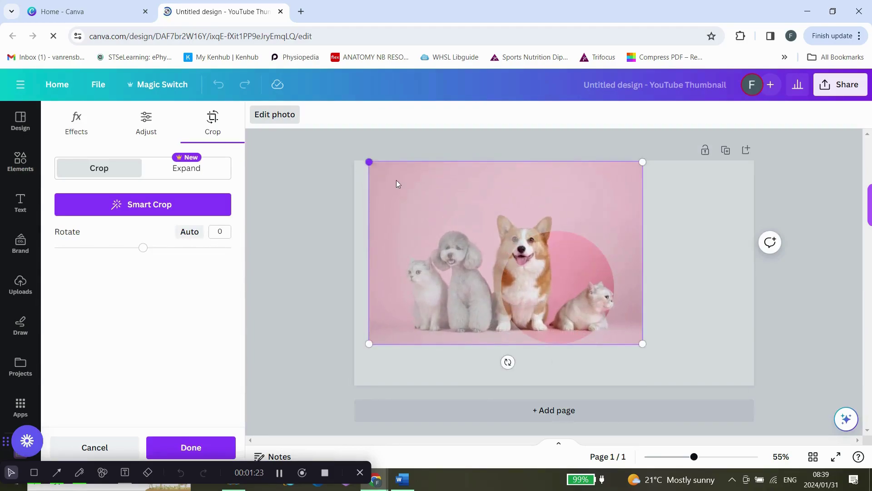
pyautogui.moveTo(396, 183)
pyautogui.mouseDown()
pyautogui.moveTo(438, 202)
pyautogui.moveTo(431, 216)
pyautogui.mouseUp()
pyautogui.doubleClick(572, 298)
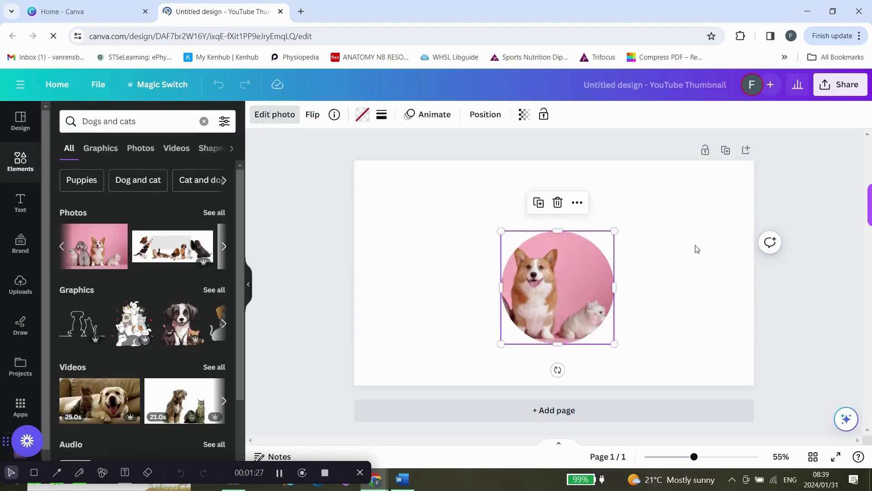
# Delete the circle frame with its photo and select the elements search box
pyautogui.click(558, 203)
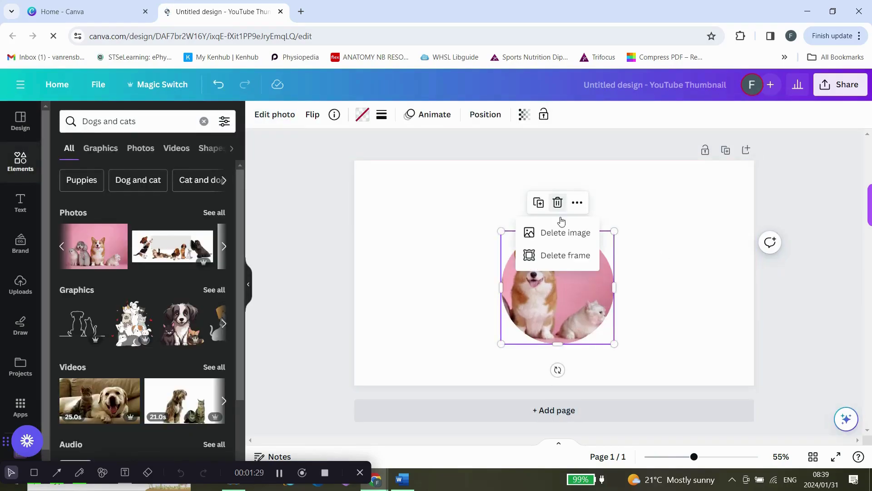
pyautogui.click(568, 256)
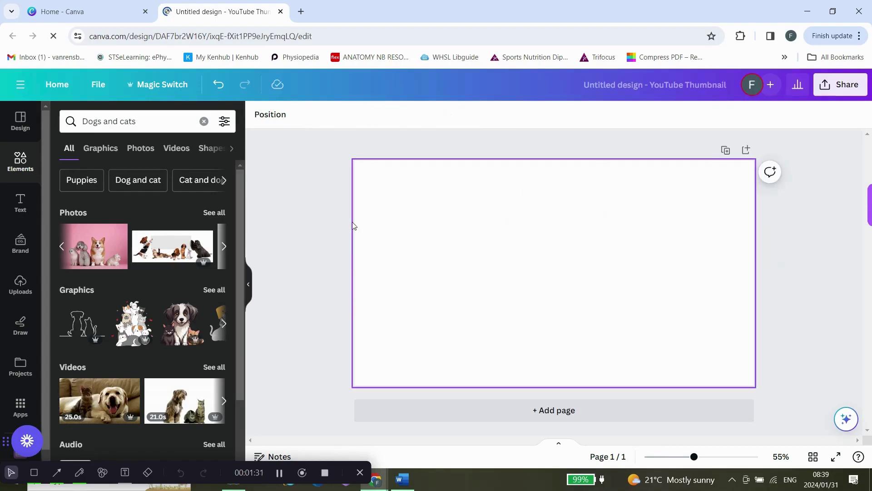
pyautogui.click(191, 122)
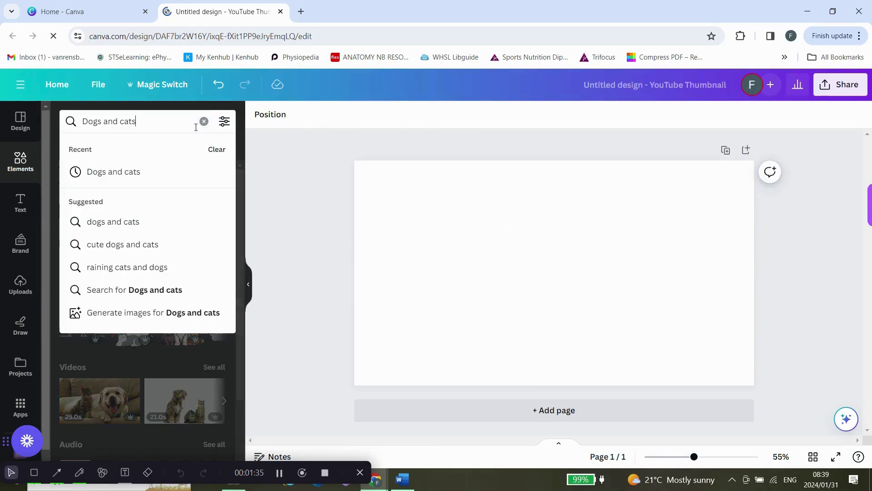
# Search elements for 'mockups' and list all mockup frames
pyautogui.click(204, 122)
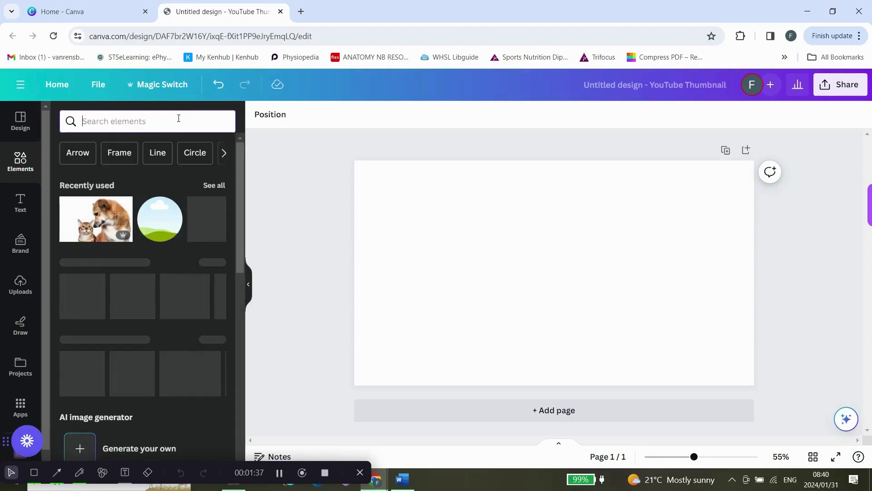
pyautogui.write('mock')
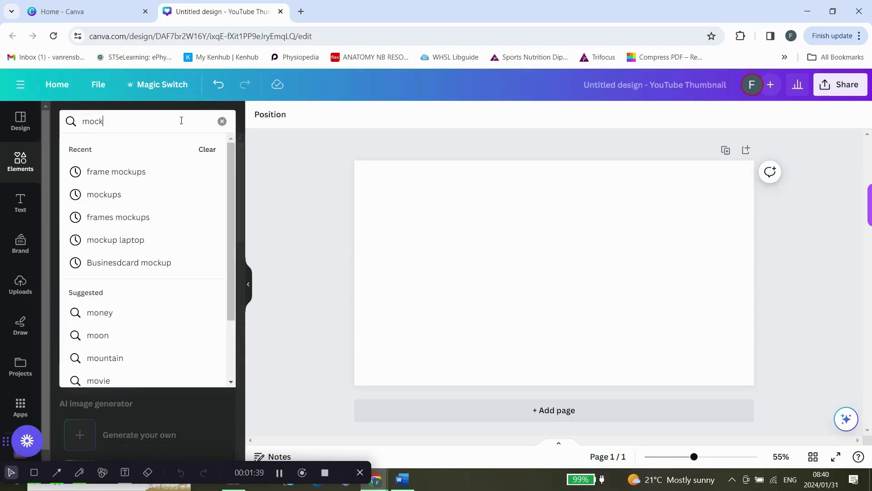
pyautogui.write('ups')
pyautogui.press('Return')
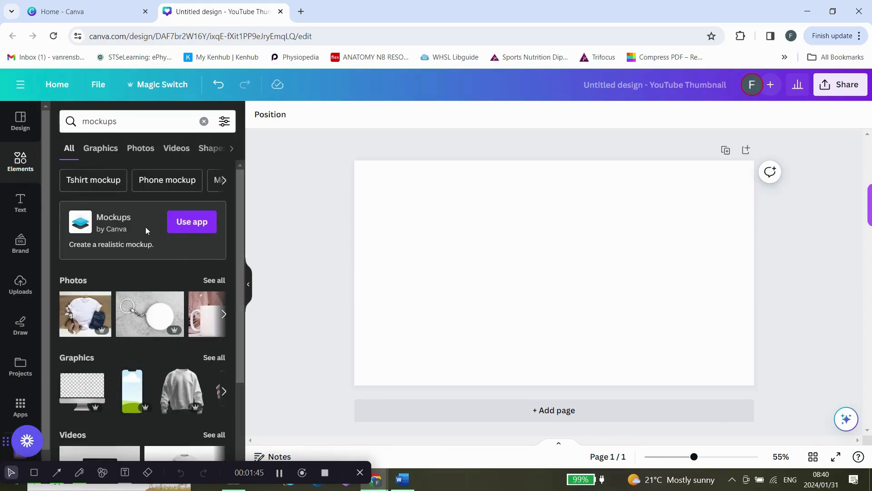
pyautogui.moveTo(239, 202); pyautogui.dragTo(240, 278)
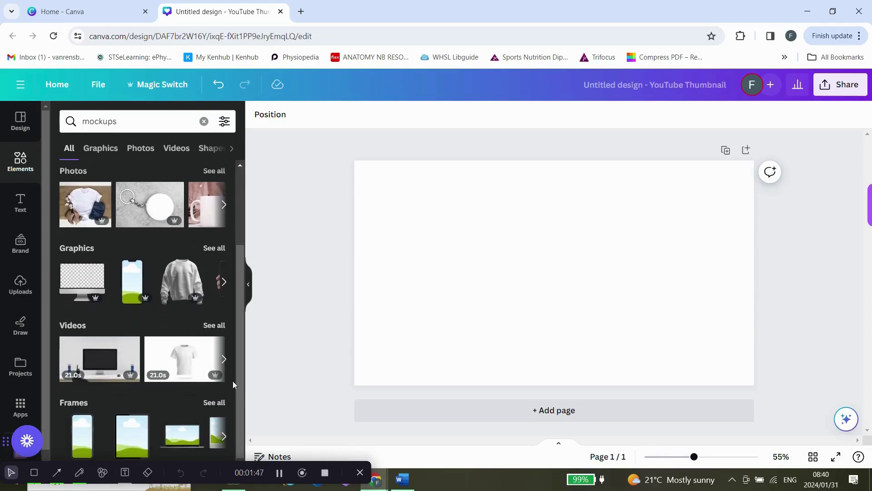
pyautogui.click(213, 402)
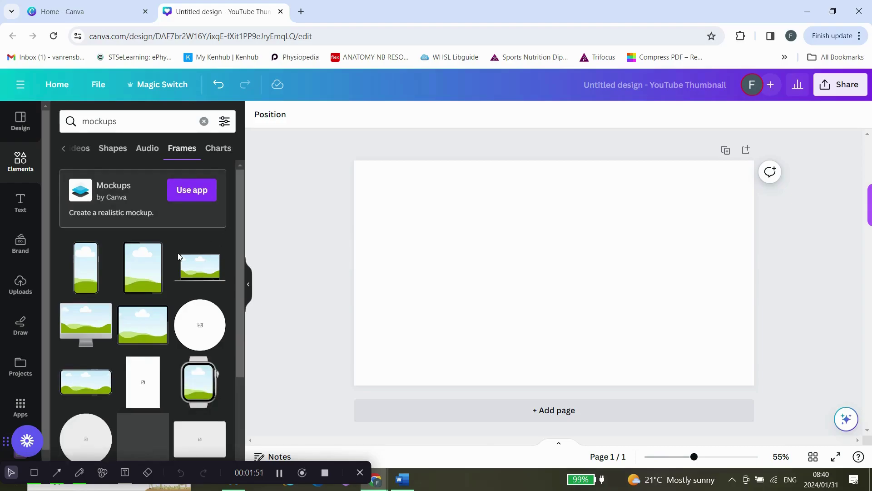
# Add a phone mockup frame, move it to the upper left and enlarge it
pyautogui.click(96, 245)
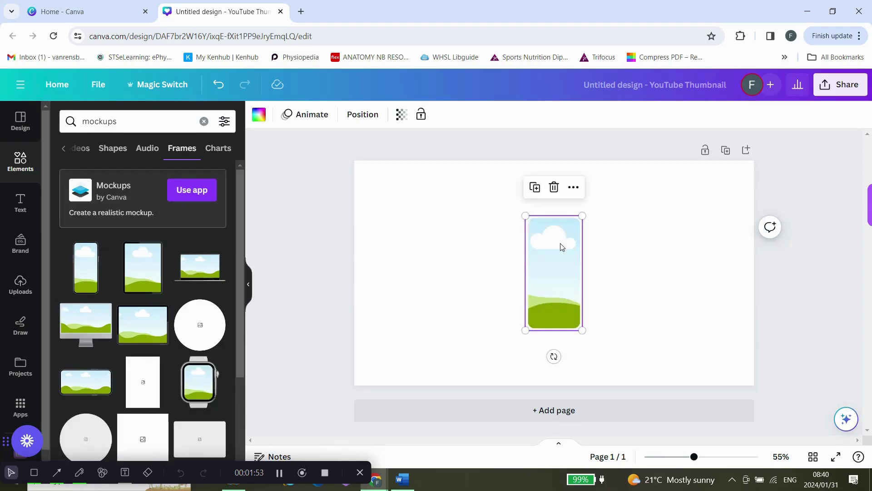
pyautogui.moveTo(561, 247); pyautogui.dragTo(417, 210)
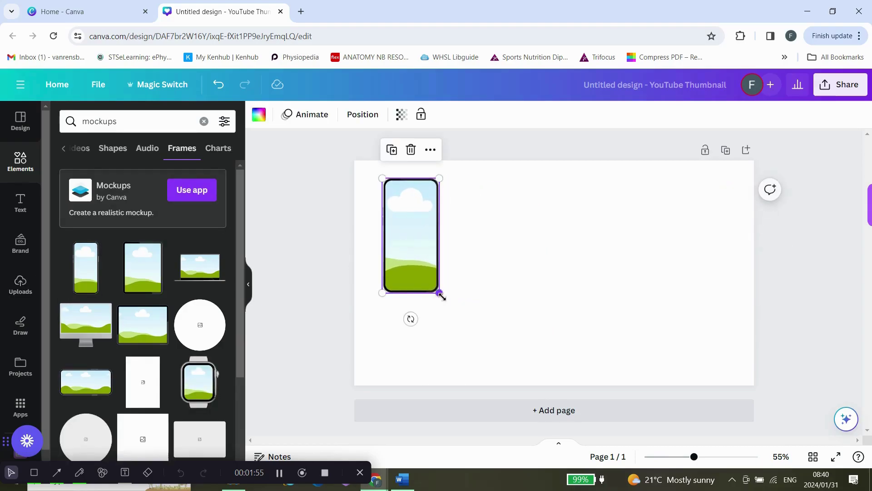
pyautogui.moveTo(441, 295); pyautogui.dragTo(469, 353)
# Add a desktop monitor mockup frame and enlarge it on the right side
pyautogui.click(85, 313)
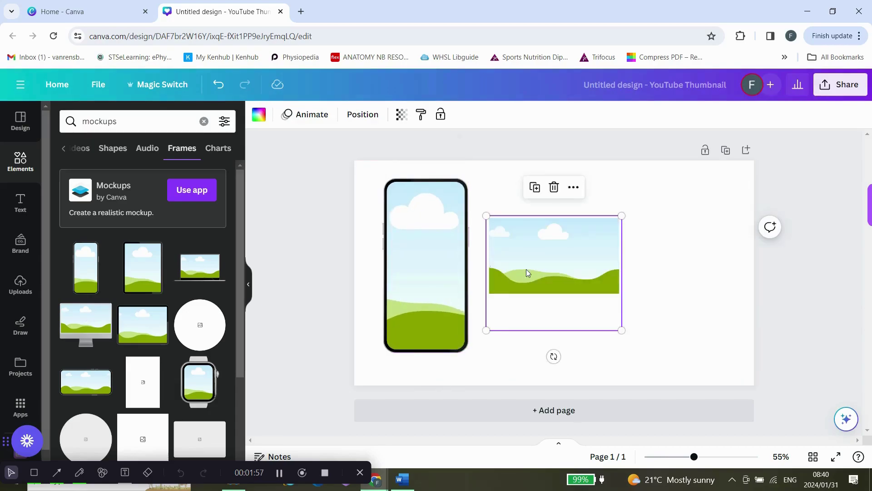
pyautogui.moveTo(622, 215)
pyautogui.mouseDown()
pyautogui.moveTo(681, 194)
pyautogui.moveTo(676, 245)
pyautogui.mouseUp()
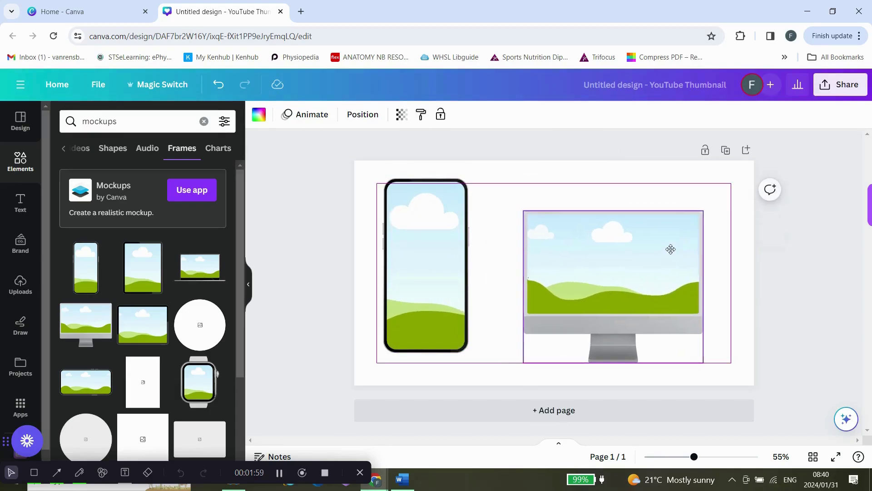
pyautogui.click(24, 173)
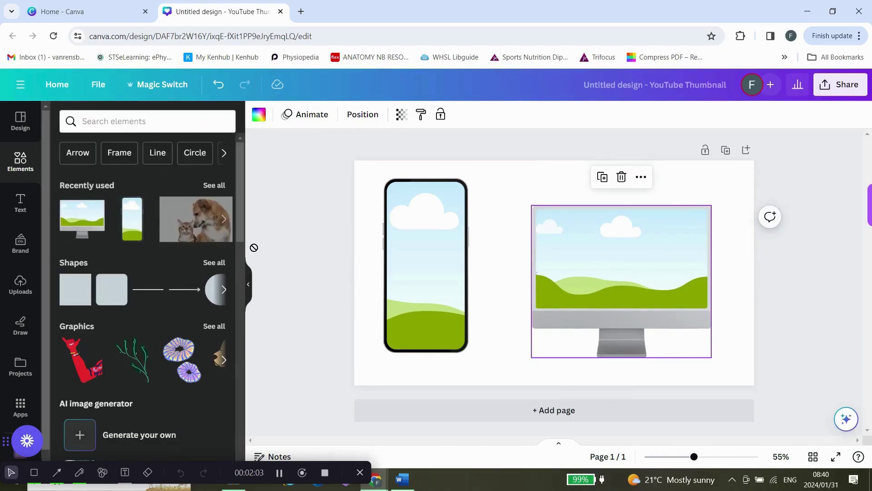
# Put the dog-and-cat close-up in the phone frame and the pink pet photo in the monitor frame
pyautogui.moveTo(254, 247); pyautogui.dragTo(425, 256)
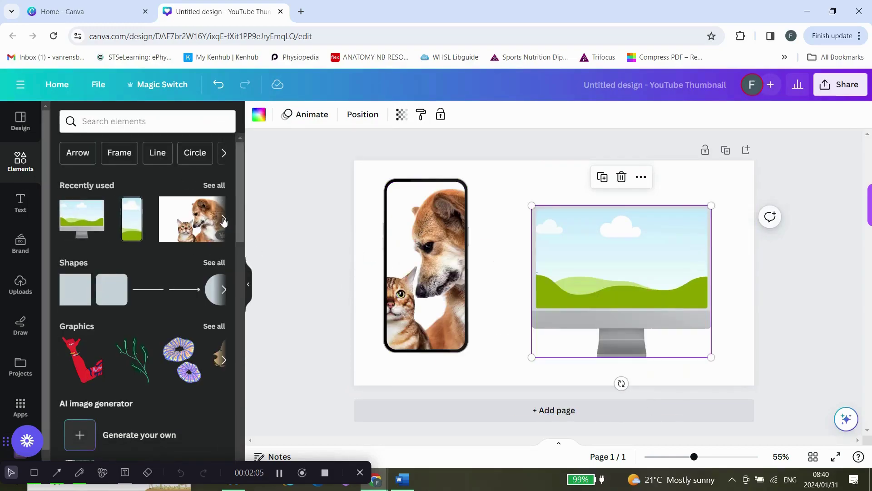
pyautogui.moveTo(198, 217); pyautogui.dragTo(604, 253)
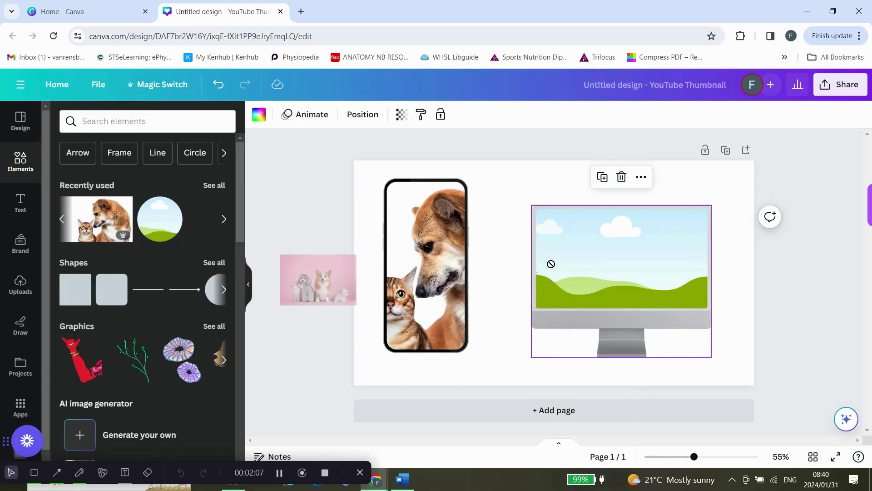